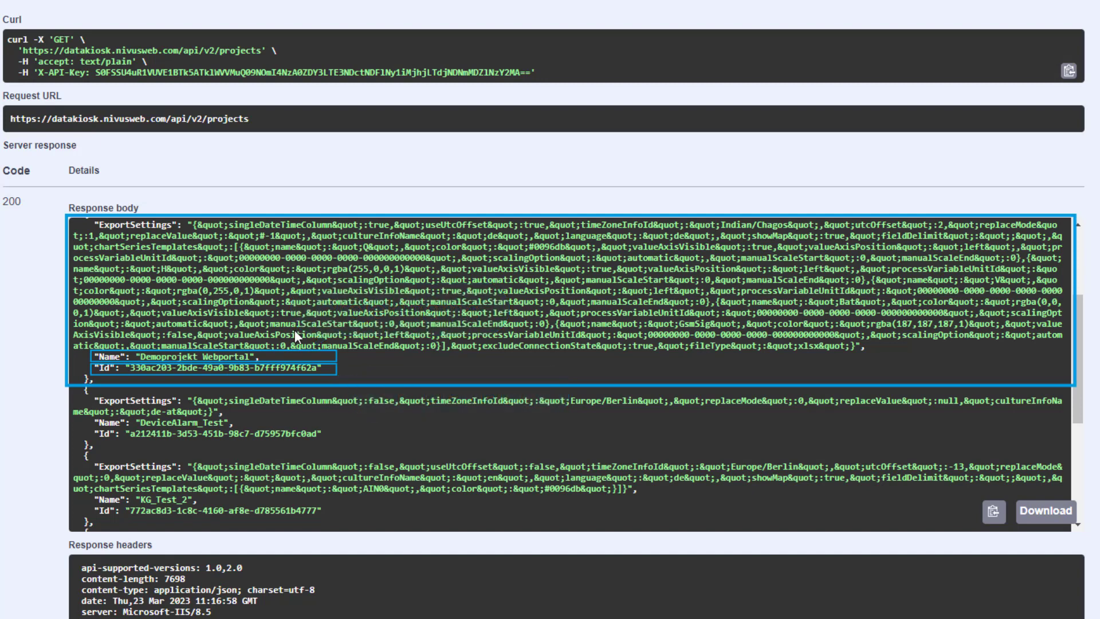
# Copy the Id of the project "Demoprojekt Webportal" from the projects response body.
pyautogui.click(313, 368)
pyautogui.hotkey('ctrl', 'c')
pyautogui.moveTo(315, 367); pyautogui.dragTo(130, 370)
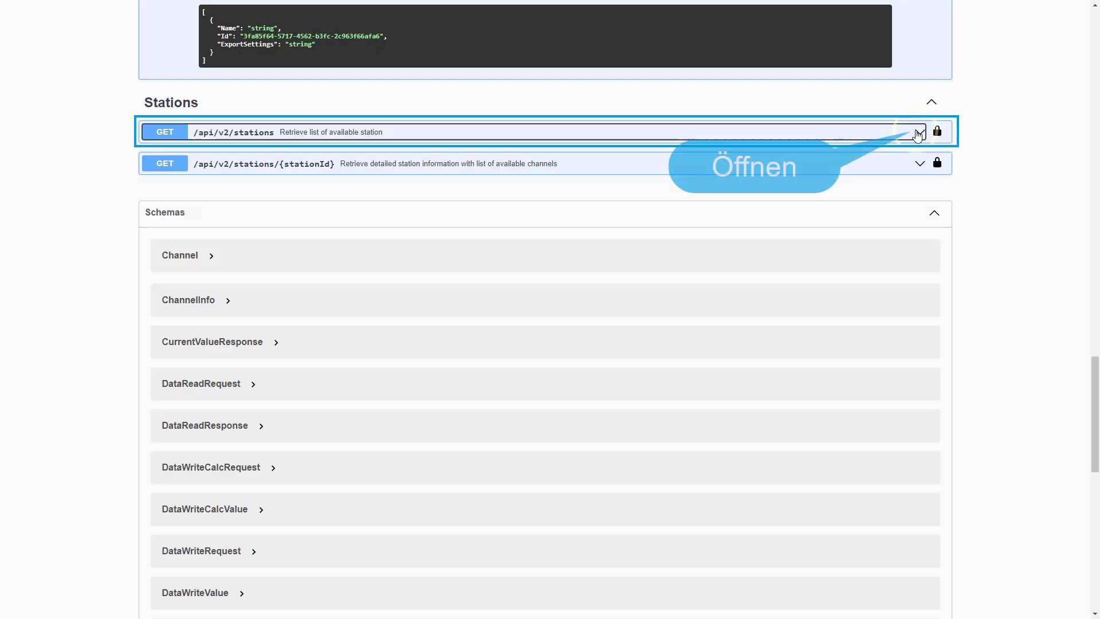
# Try out GET /api/v2/stations with projectId 330ac203-2bde-49a0-9b83-b7fff974f62a and execute the request.
pyautogui.click(919, 133)
pyautogui.click(920, 158)
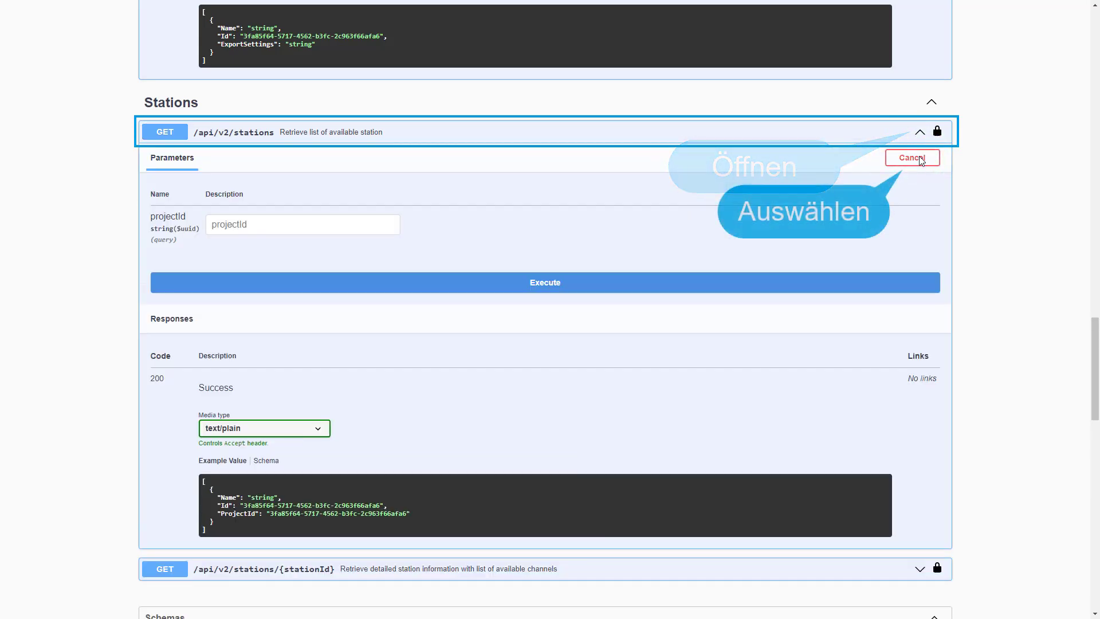
pyautogui.click(303, 224)
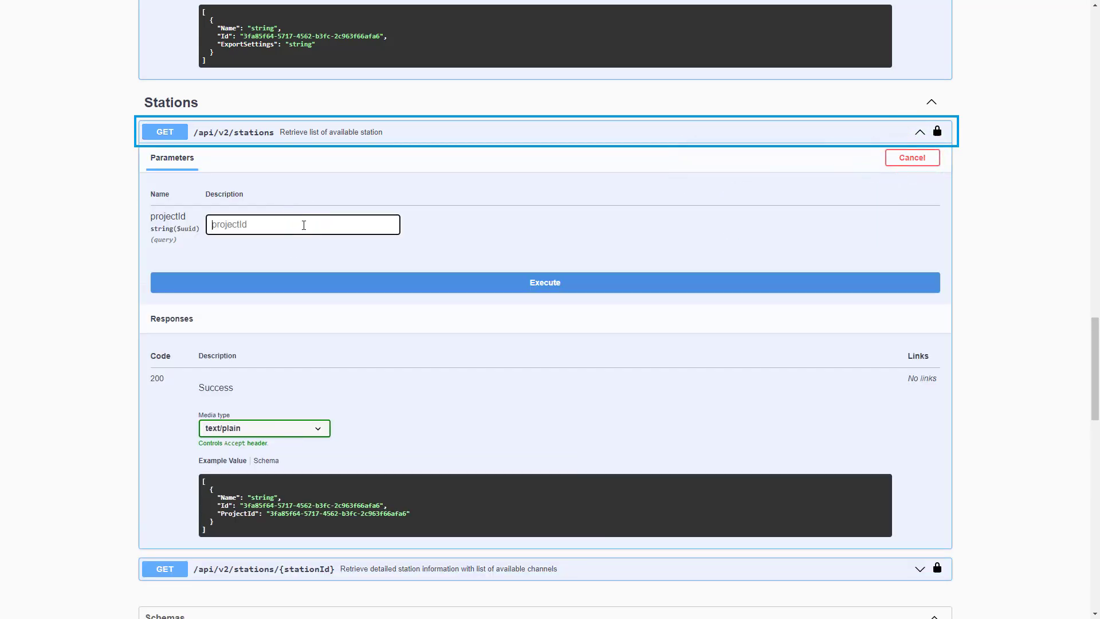
pyautogui.hotkey('ctrl', 'v')
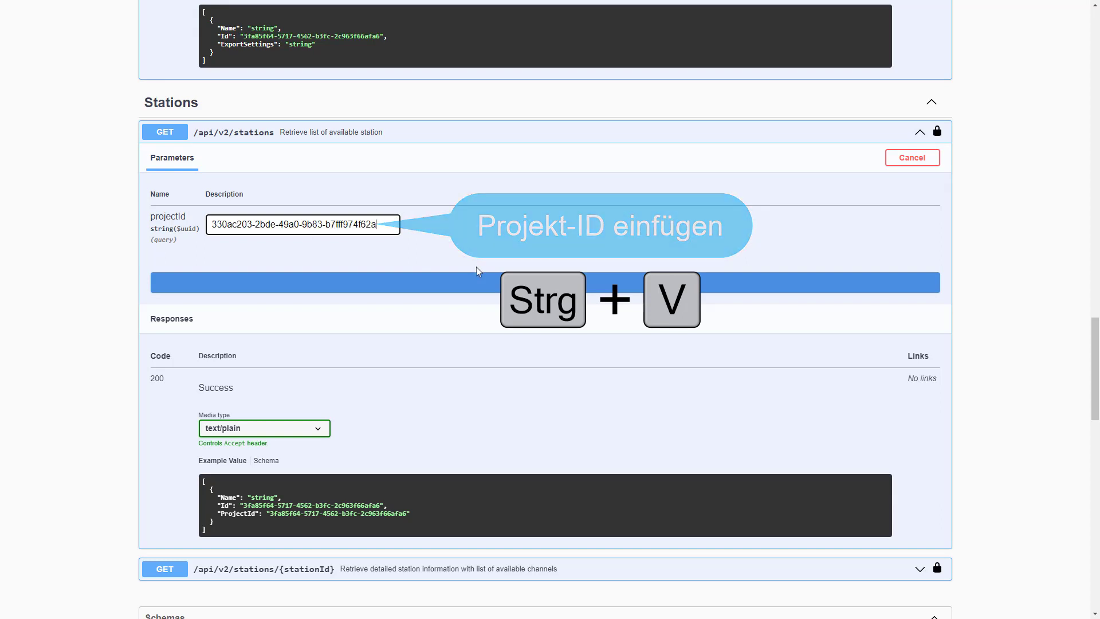
pyautogui.click(541, 287)
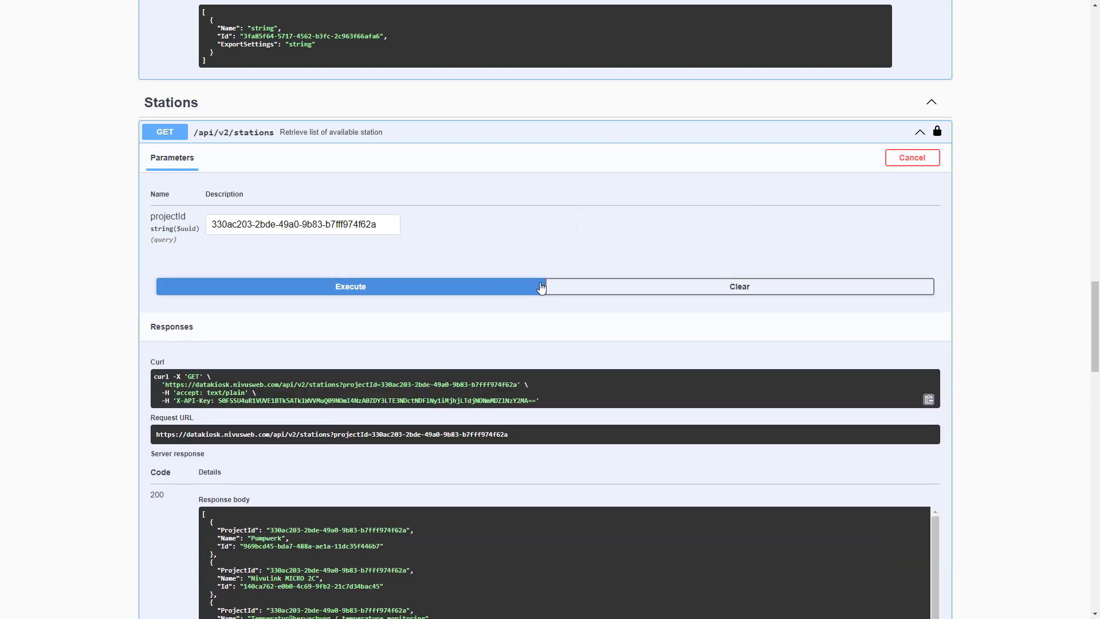
# Select the Id of the station "RÜB NIVUS" in the stations response body for copying.
pyautogui.scroll(-1, 482, 355)
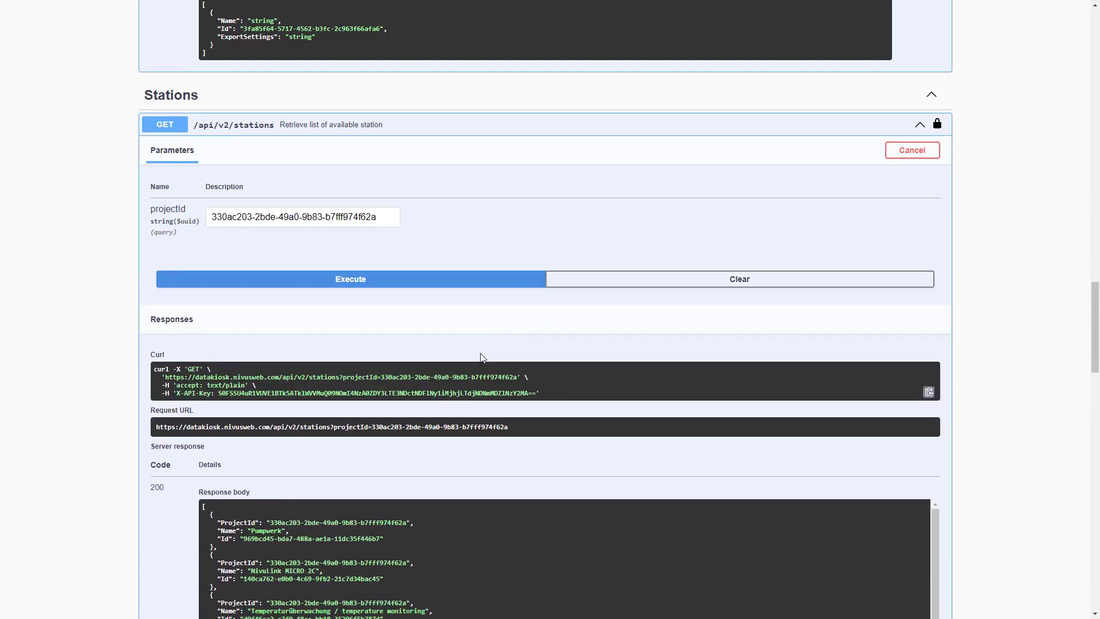
pyautogui.scroll(-3, 483, 358)
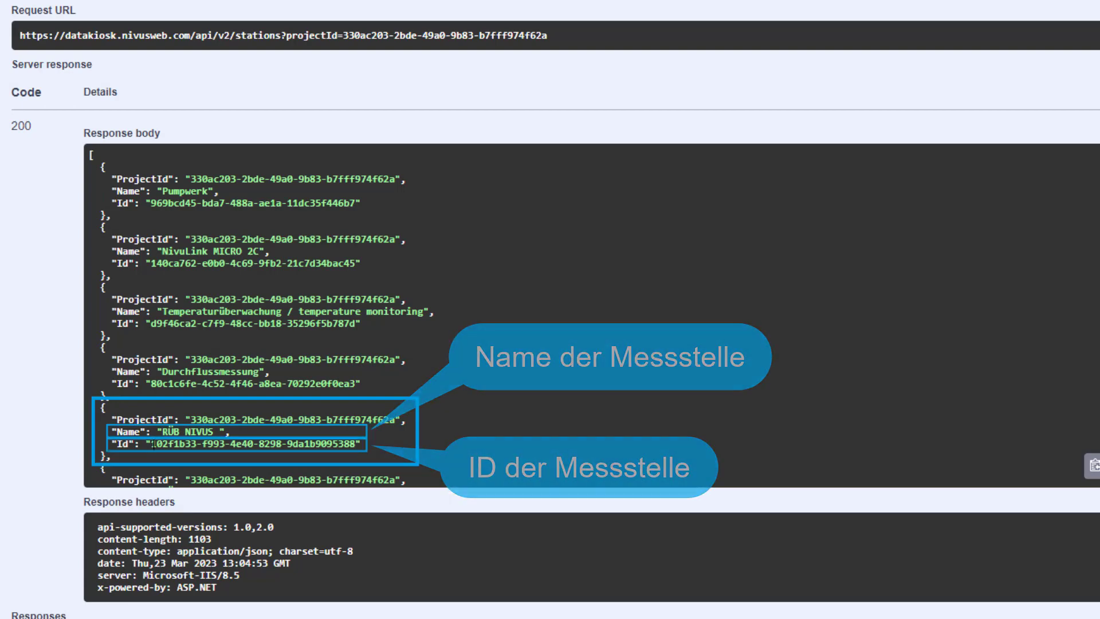
pyautogui.click(153, 444)
pyautogui.moveTo(152, 444); pyautogui.dragTo(354, 448)
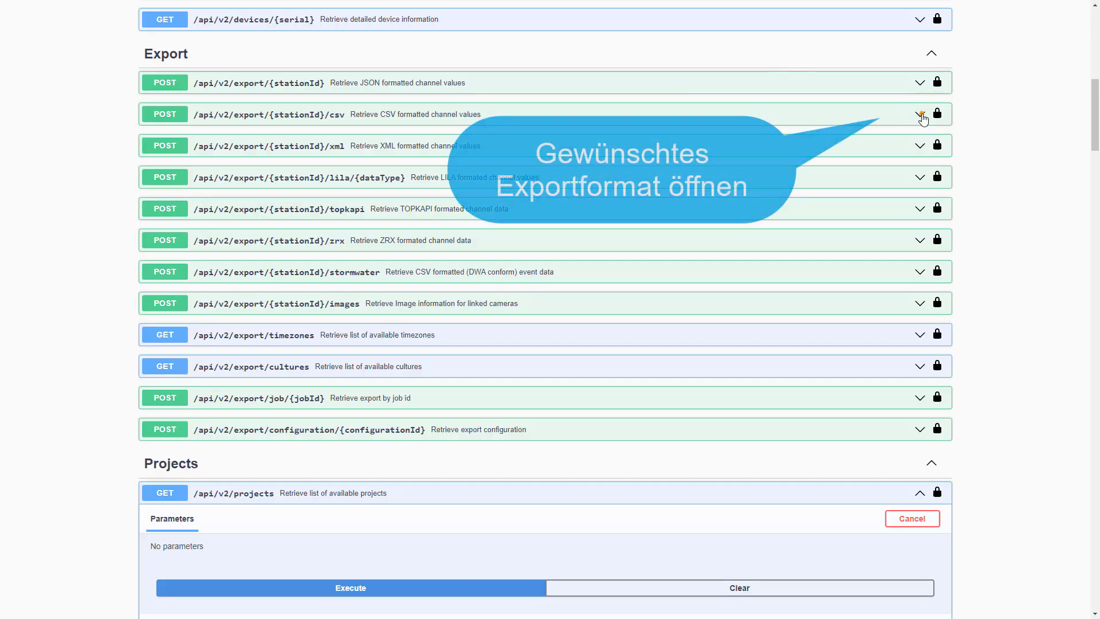
# Open the CSV export endpoint /api/v2/export/{stationId}/csv for trying out and paste the copied "RÜB NIVUS" ID as its stationId.
pyautogui.click(920, 115)
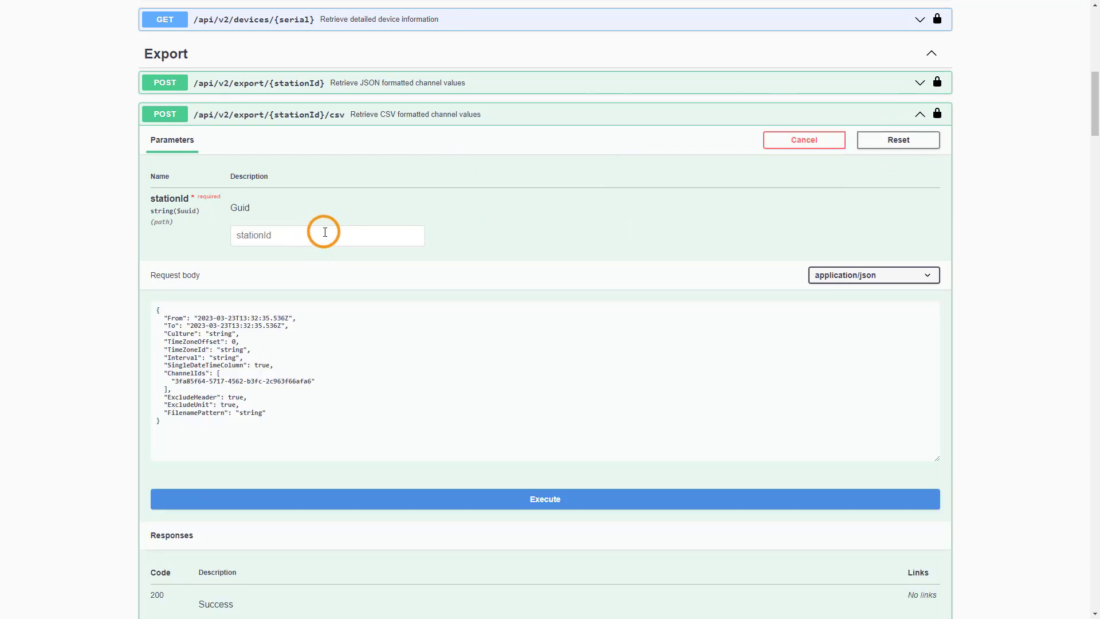
pyautogui.click(325, 232)
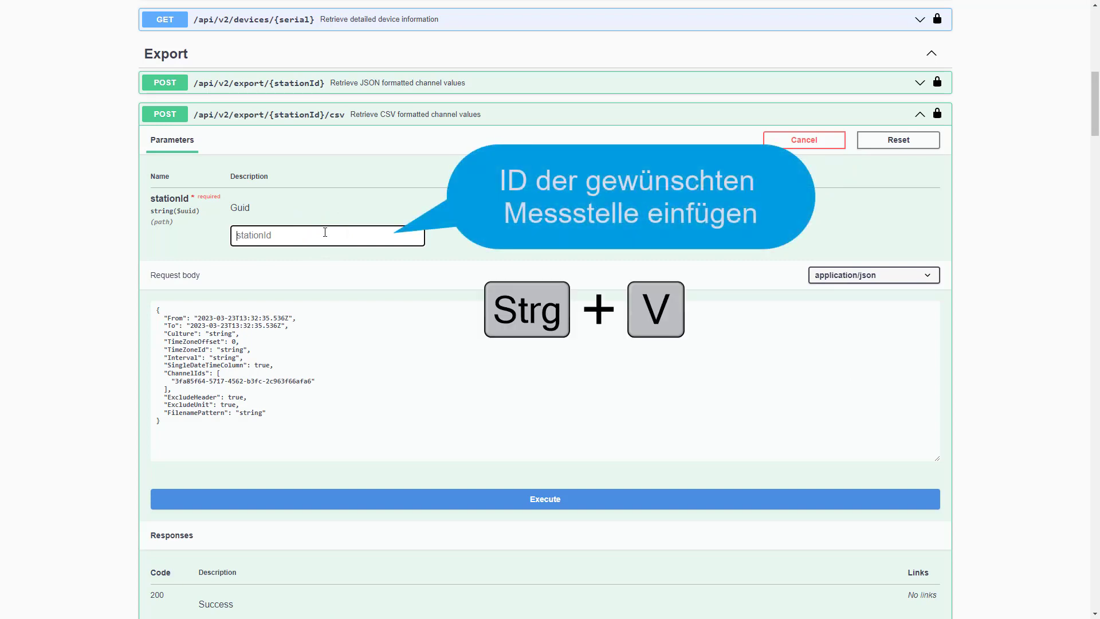
pyautogui.hotkey('ctrl', 'v')
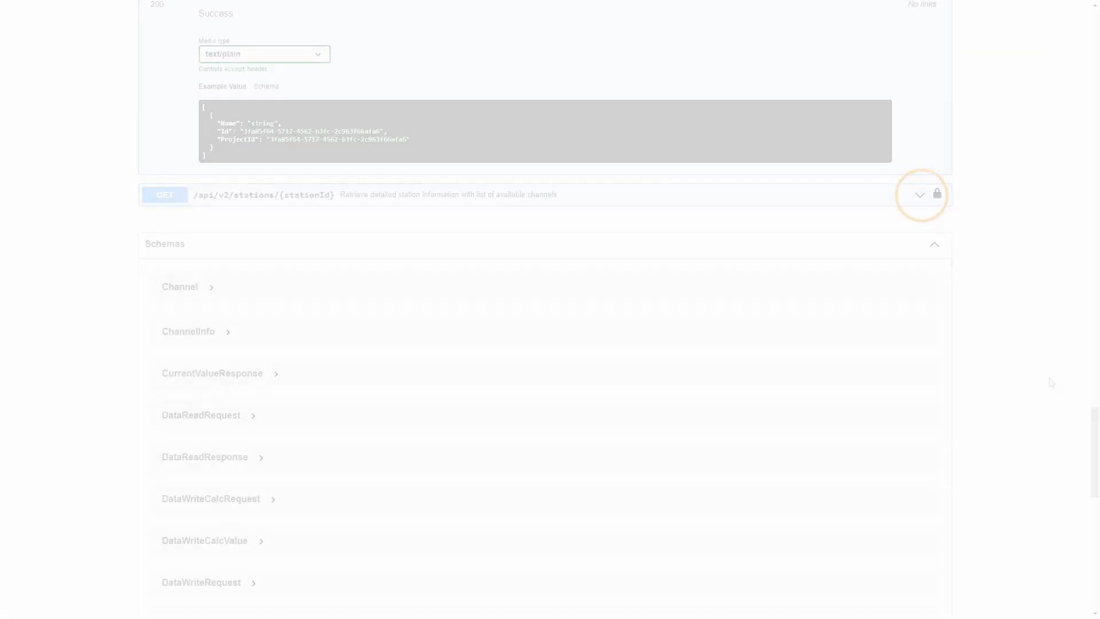
# Try out GET /api/v2/stations/{stationId} with stationId 102f1b33-f993-4e40-8298-9da1b9095388 and execute the request.
pyautogui.click(920, 196)
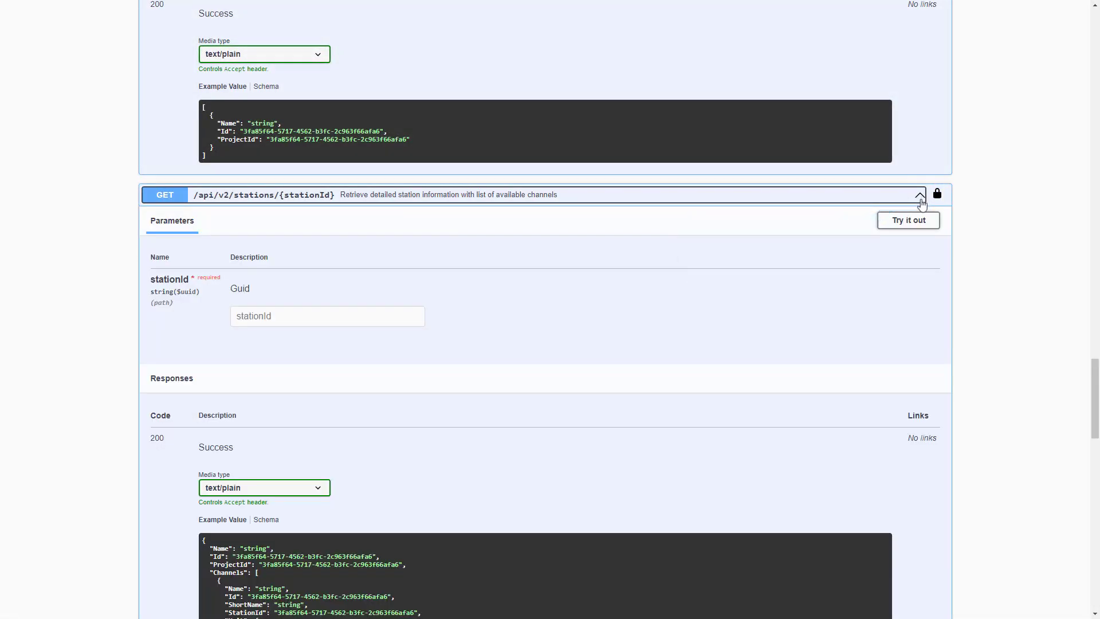
pyautogui.click(914, 226)
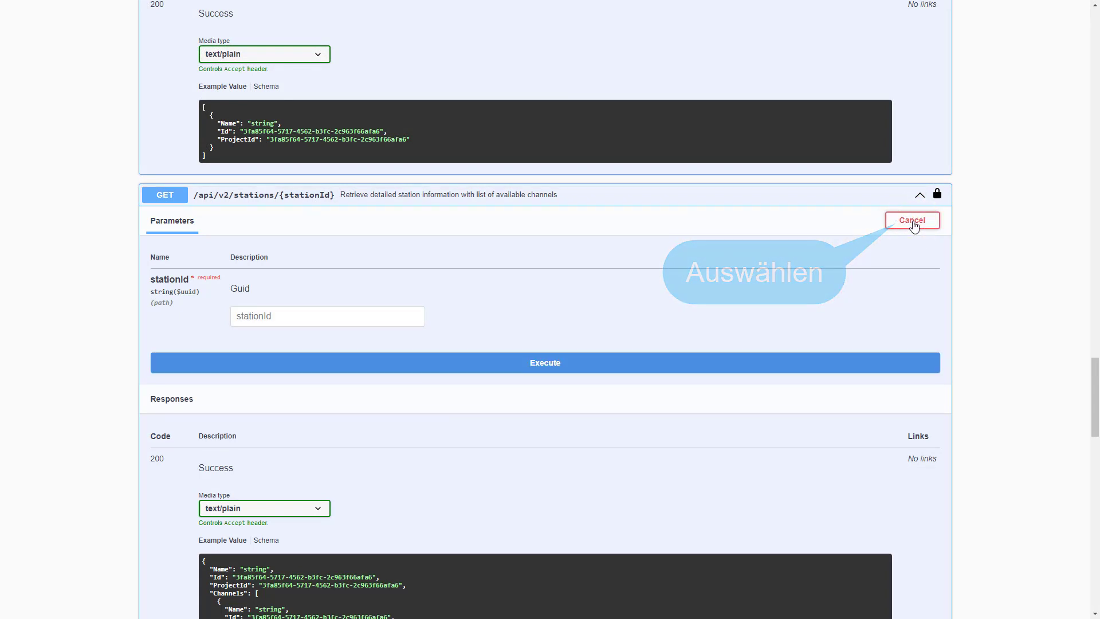
pyautogui.click(290, 315)
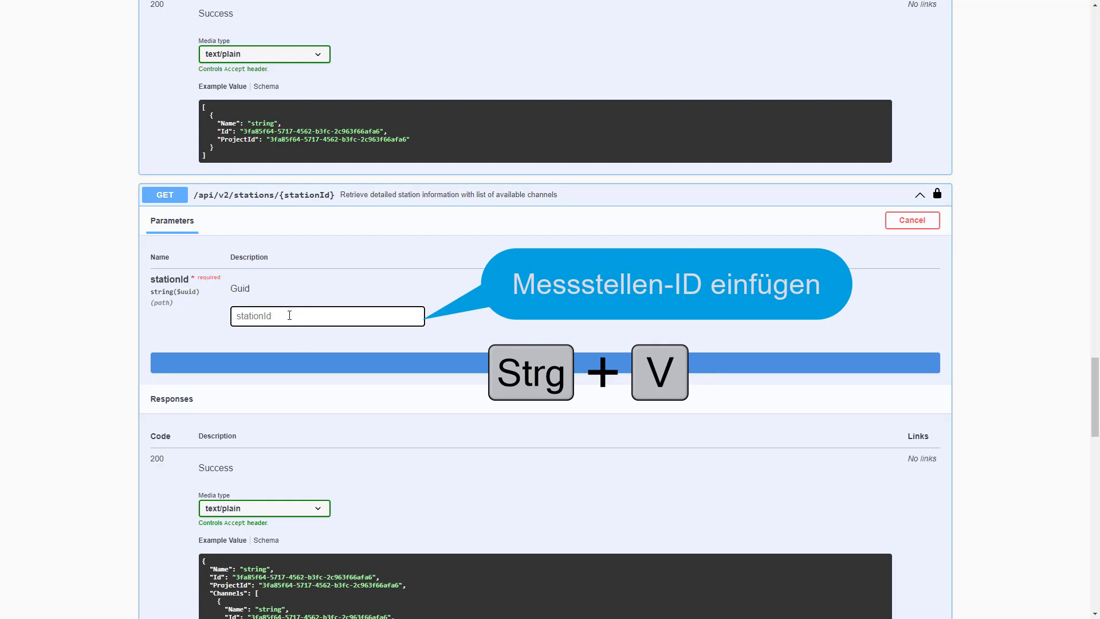
pyautogui.hotkey('ctrl', 'v')
pyautogui.click(536, 362)
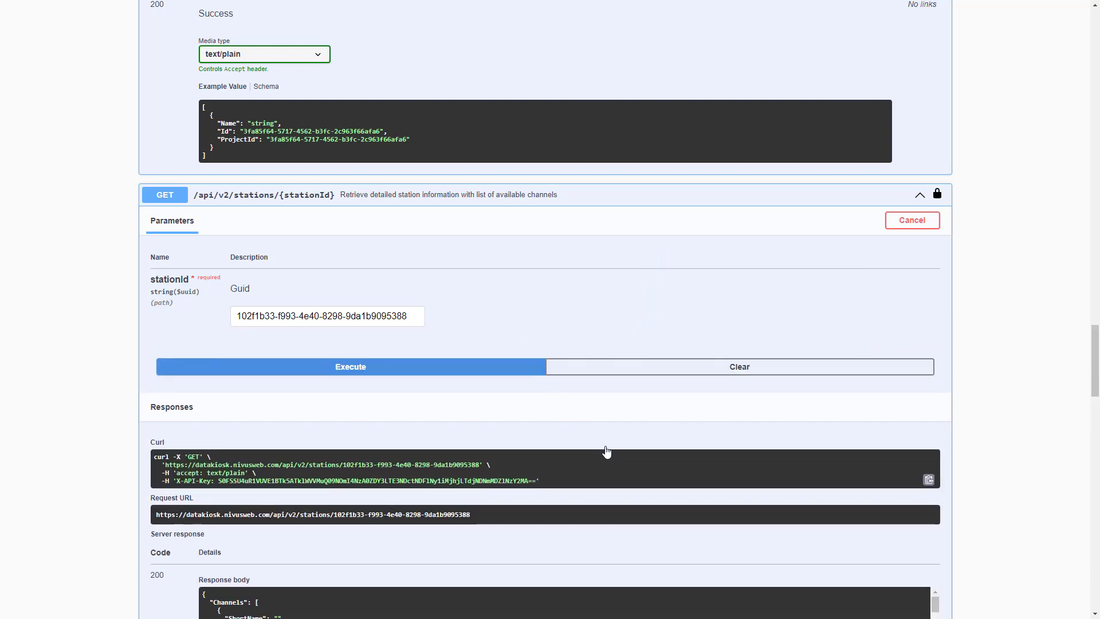
# Find the wanted channel in the station details response and select its Id for copying.
pyautogui.moveTo(1095, 355); pyautogui.dragTo(1095, 393)
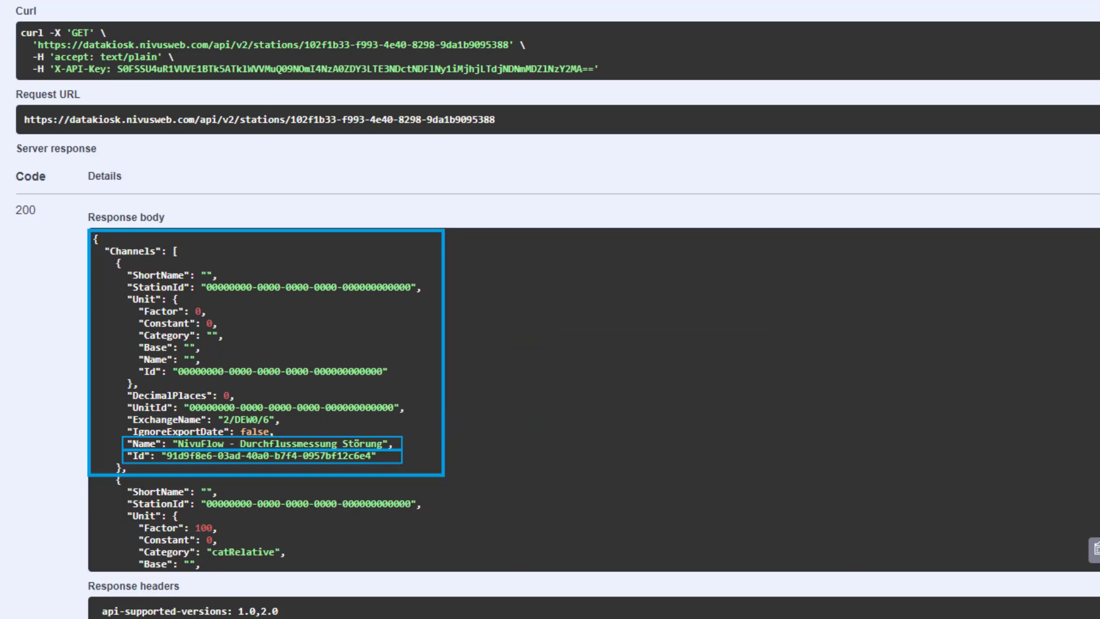
pyautogui.scroll(-7, 183, 504)
pyautogui.moveTo(166, 484); pyautogui.dragTo(371, 488)
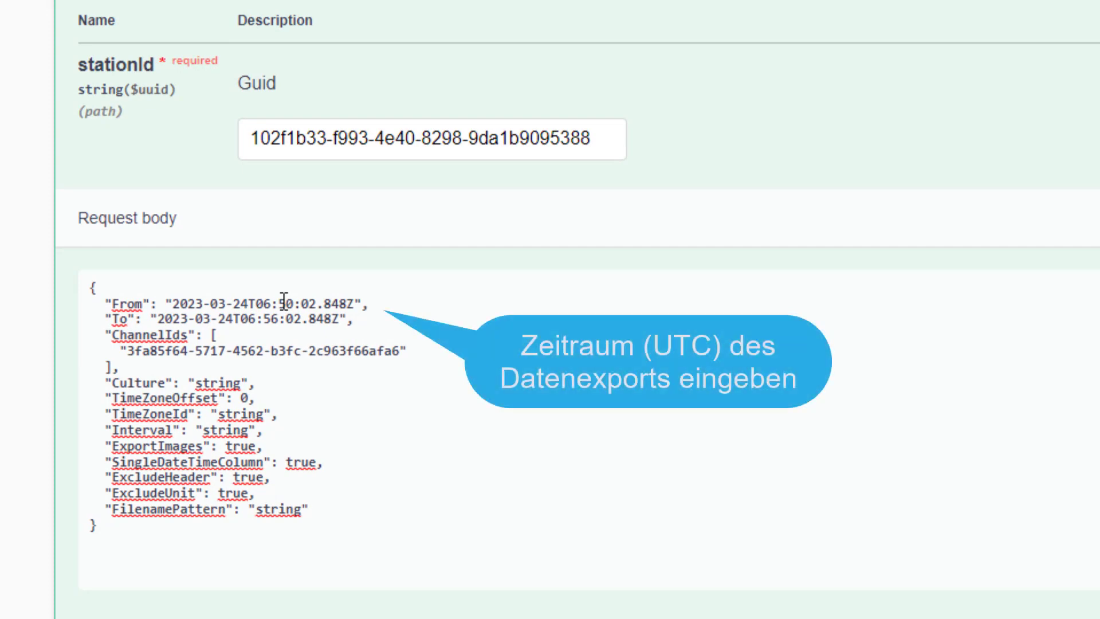
# Set the From time in the CSV export request body to 2023-03-24T06:45:02.848Z.
pyautogui.click(289, 305)
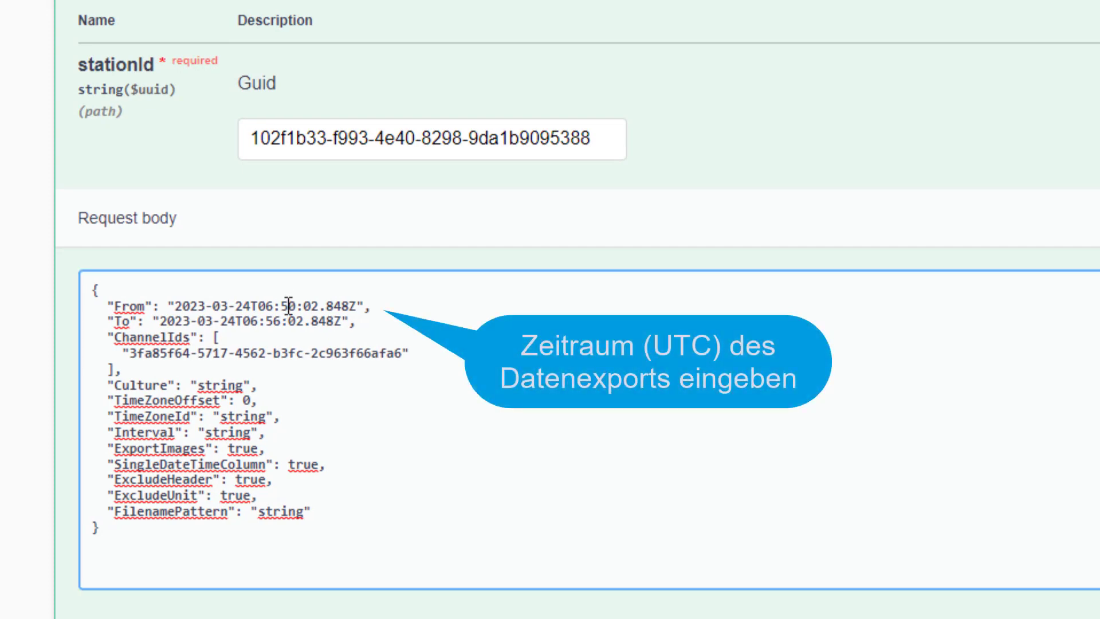
pyautogui.moveTo(289, 306); pyautogui.dragTo(296, 306)
pyautogui.press('BackSpace')
pyautogui.press('BackSpace')
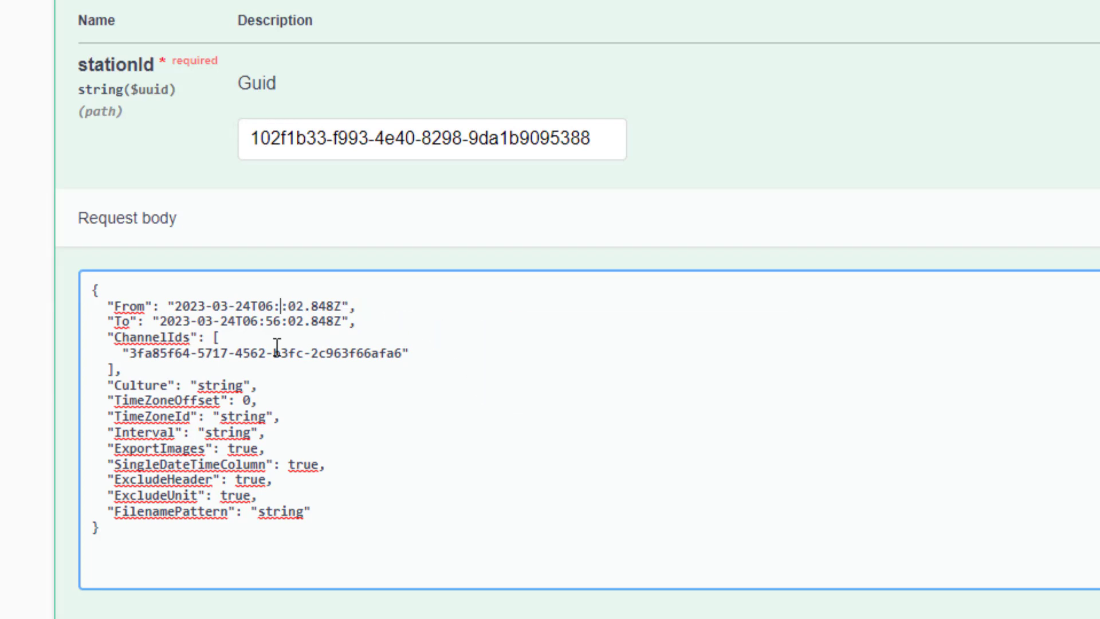
pyautogui.write('45')
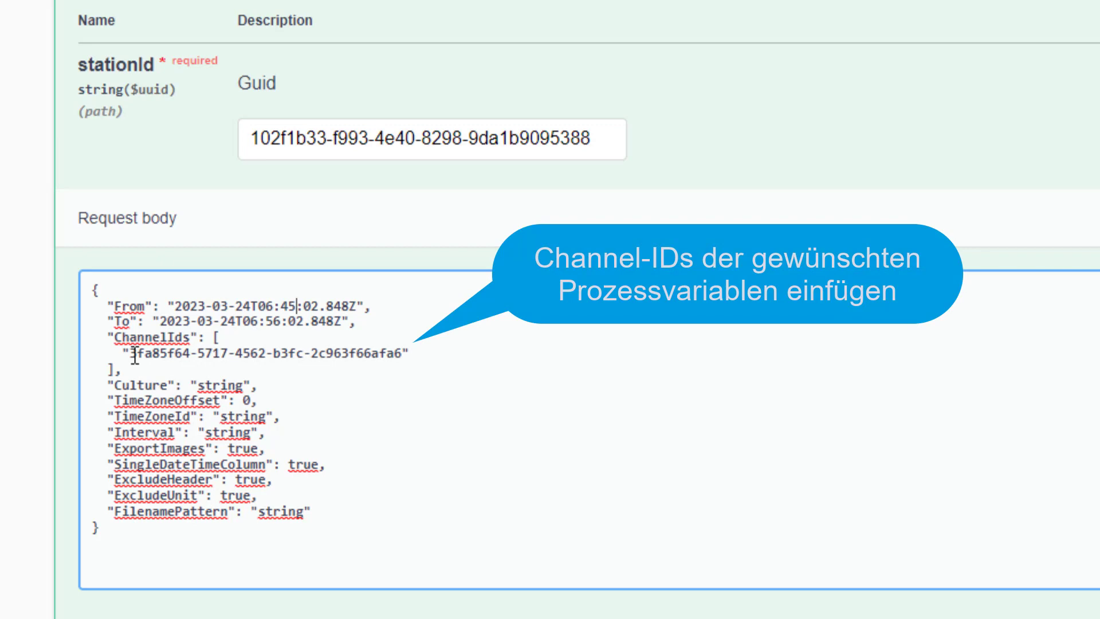
# Replace the placeholder in ChannelIds with the copied channel ID 8ed2dbc5-73e0-4276-b5d9-d98fefff71f8.
pyautogui.click(311, 354)
pyautogui.moveTo(401, 354); pyautogui.dragTo(132, 350)
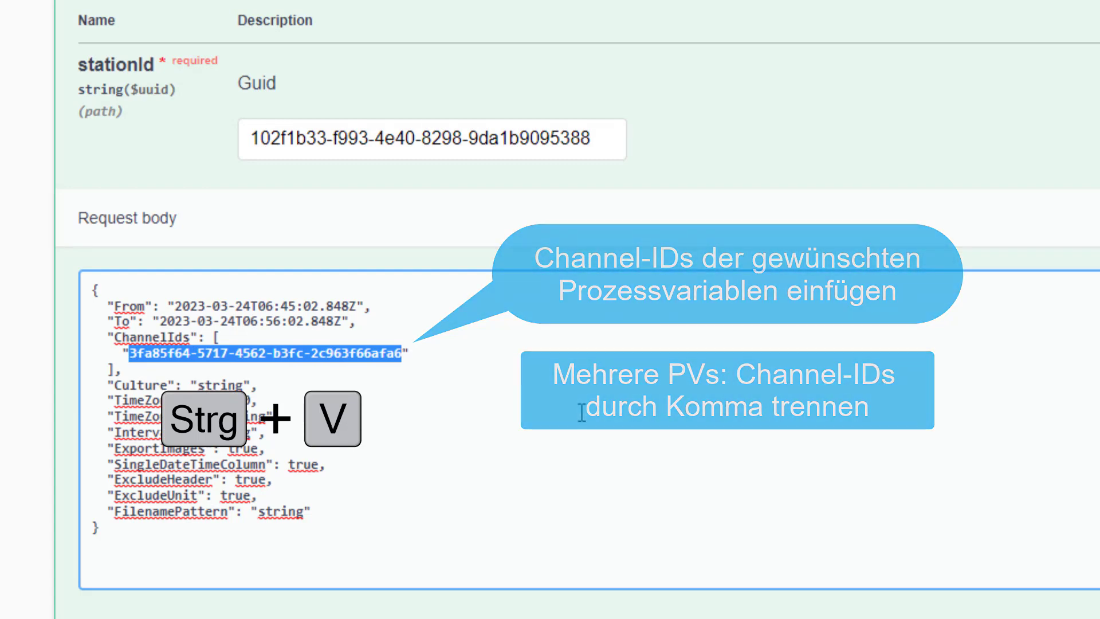
pyautogui.hotkey('ctrl', 'v')
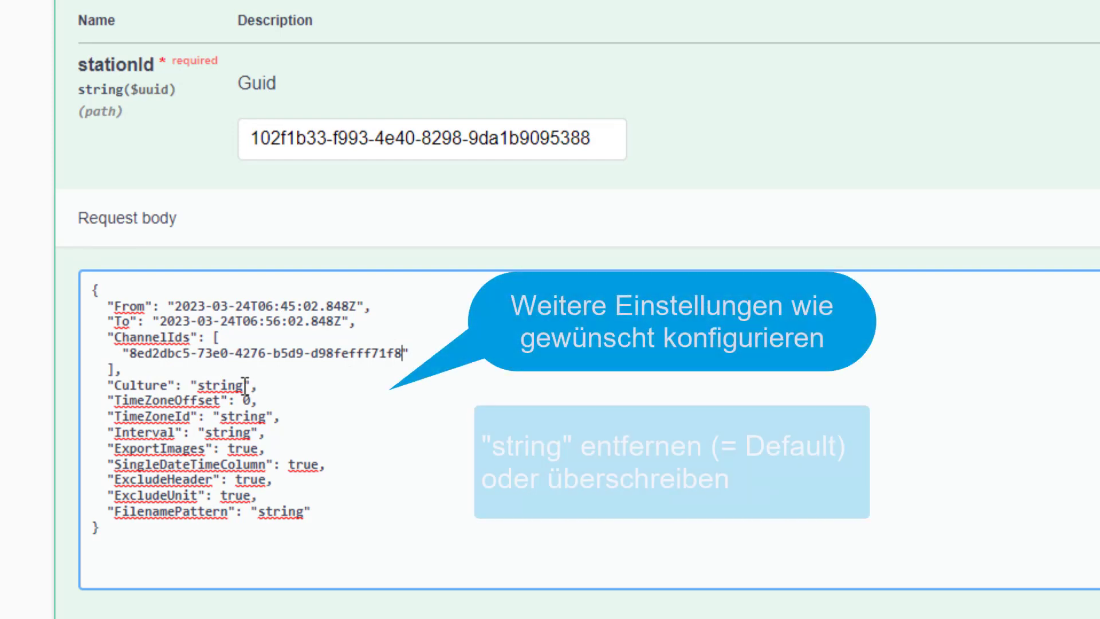
# Clear the placeholder text from the Culture, TimeZoneId and Interval values, leaving empty quotation marks.
pyautogui.moveTo(243, 385); pyautogui.dragTo(200, 388)
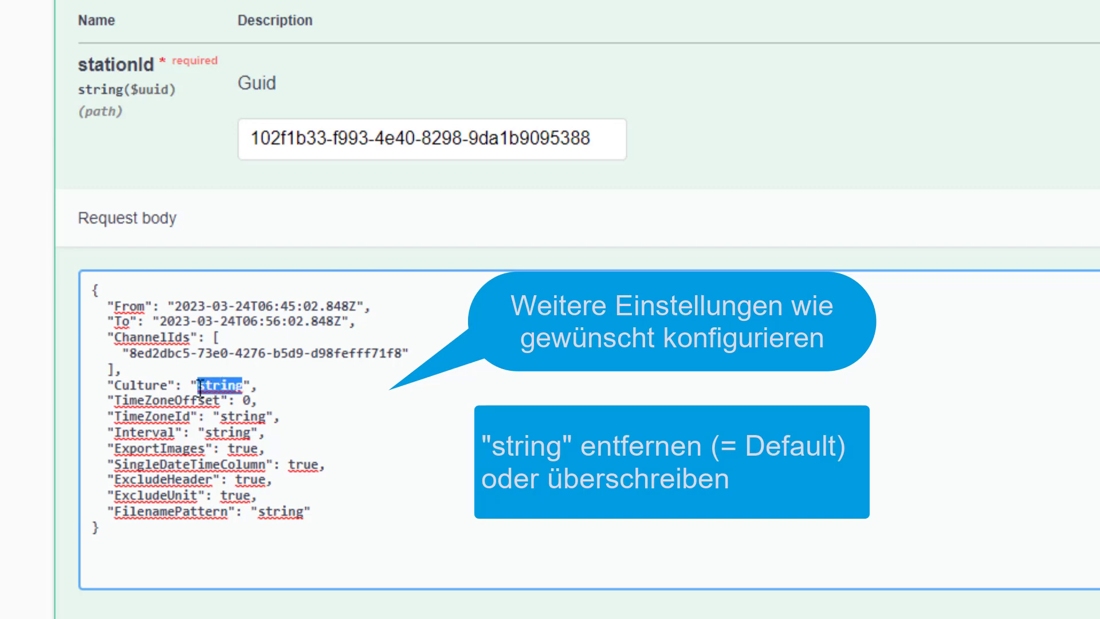
pyautogui.press('BackSpace')
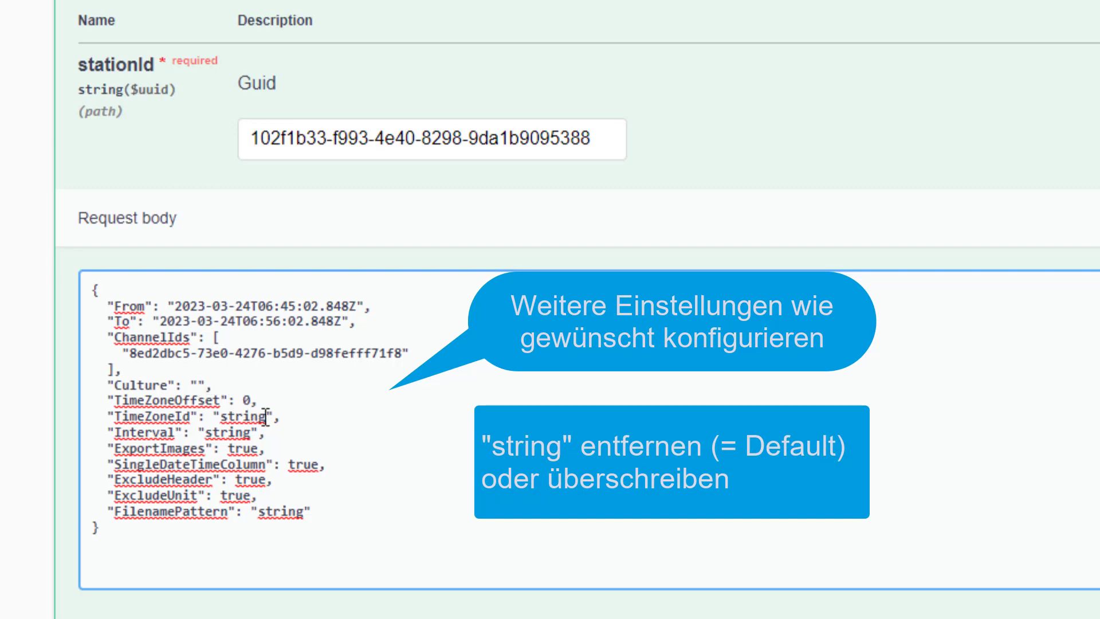
pyautogui.moveTo(265, 416); pyautogui.dragTo(220, 417)
pyautogui.press('BackSpace')
pyautogui.moveTo(251, 434); pyautogui.dragTo(208, 435)
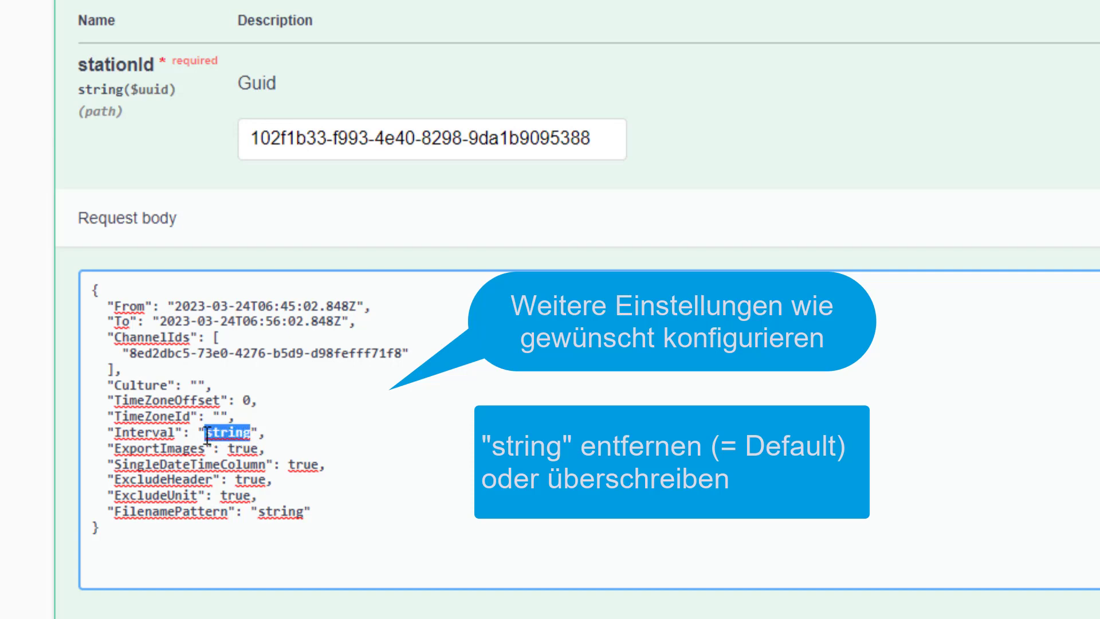
pyautogui.press('BackSpace')
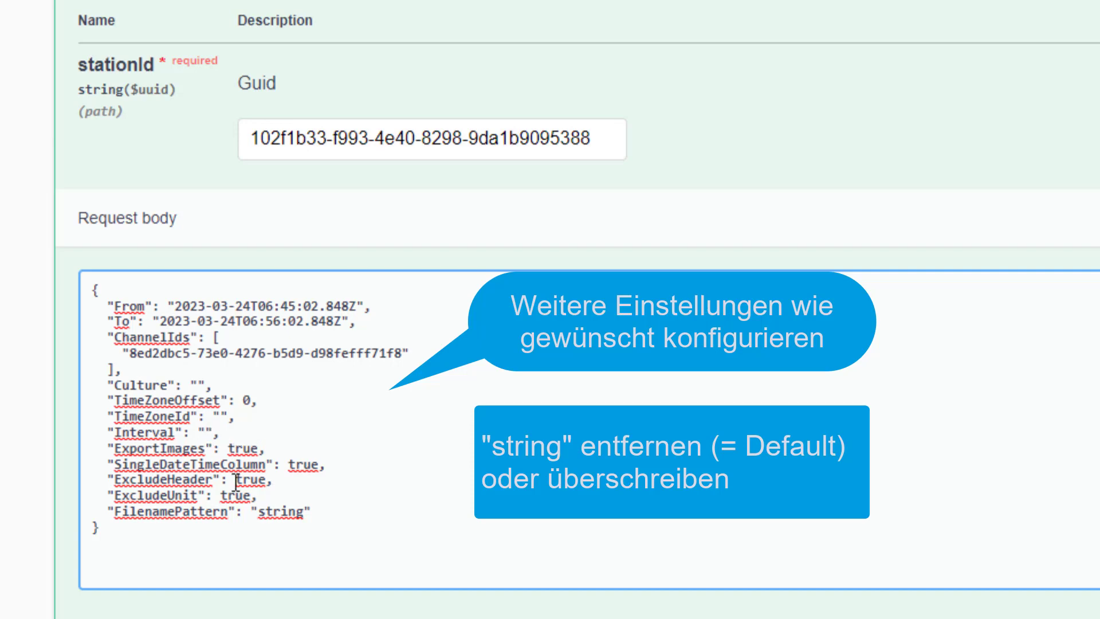
# Set ExcludeHeader to false and clear the placeholder text from the FilenamePattern value.
pyautogui.moveTo(235, 480); pyautogui.dragTo(268, 483)
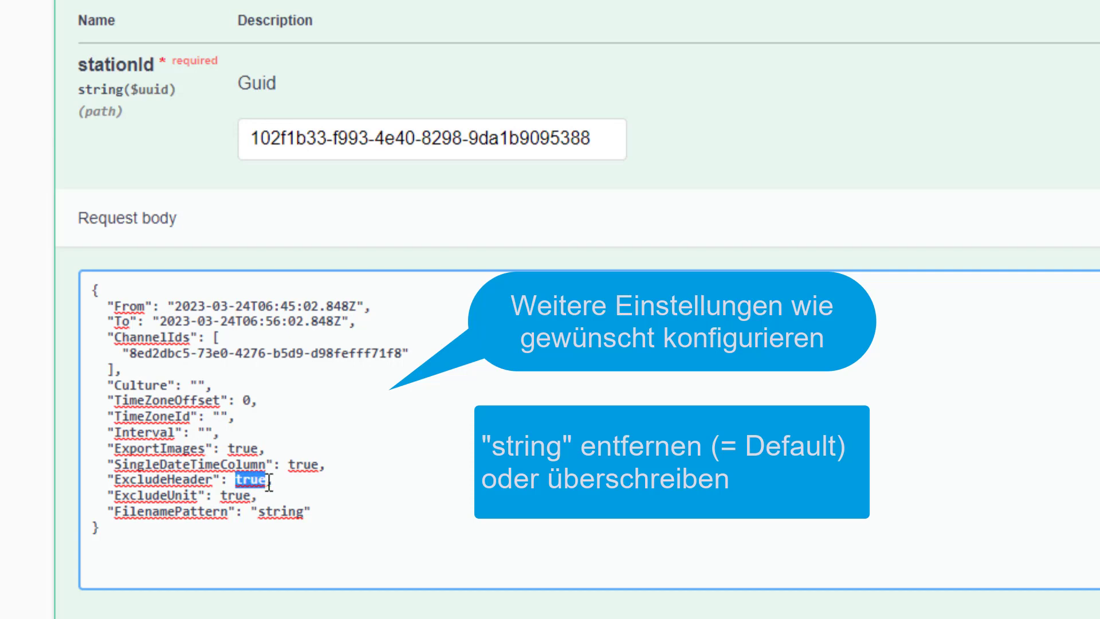
pyautogui.write('false')
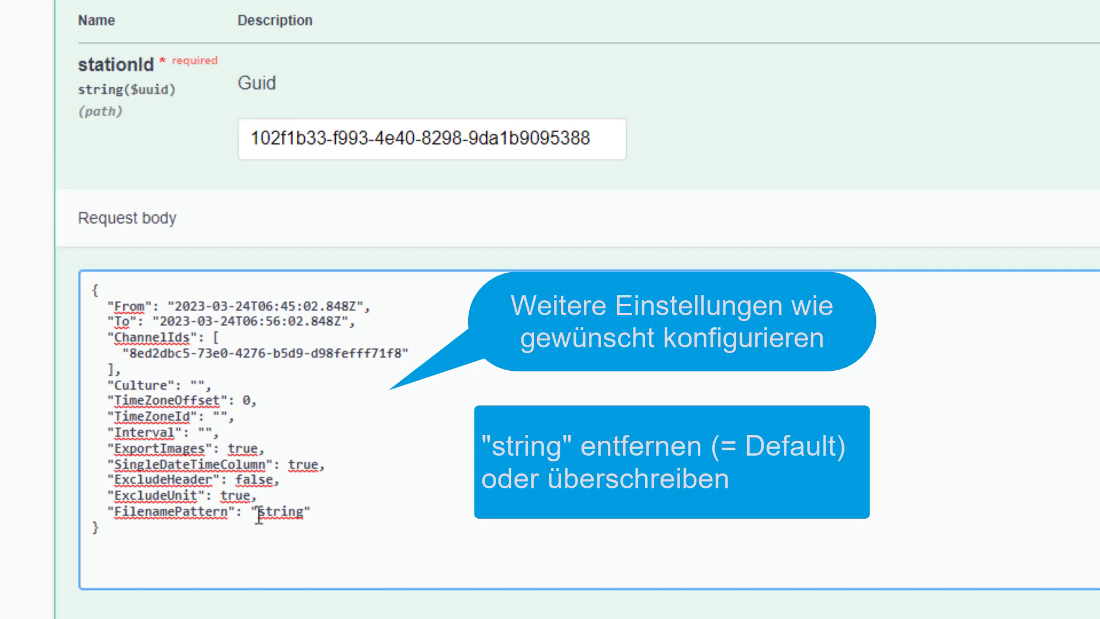
pyautogui.moveTo(259, 514); pyautogui.dragTo(305, 514)
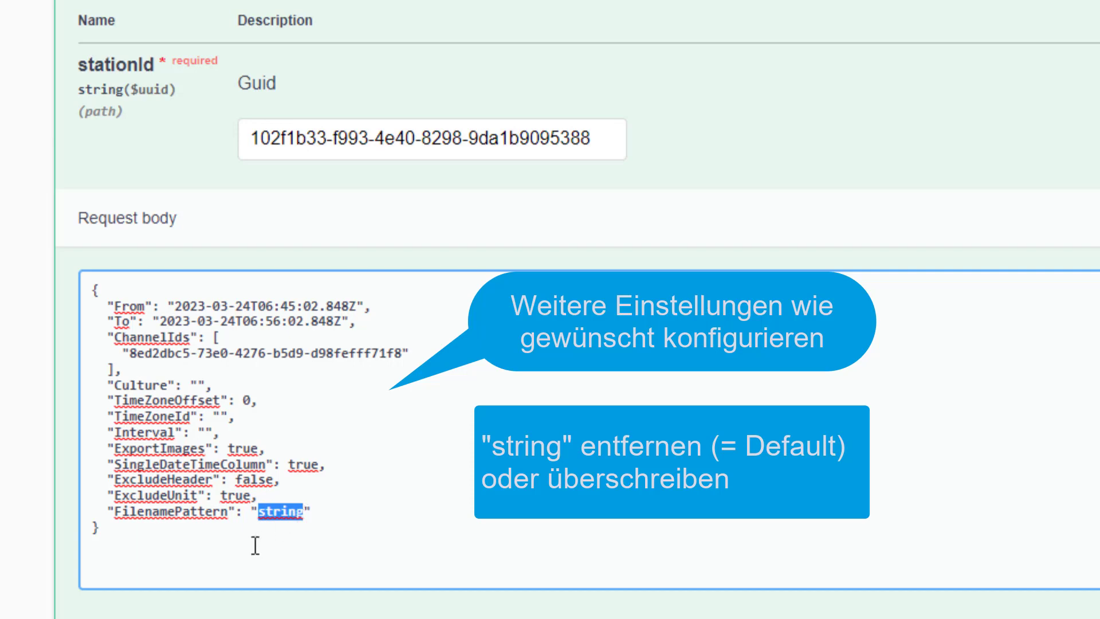
pyautogui.press('BackSpace')
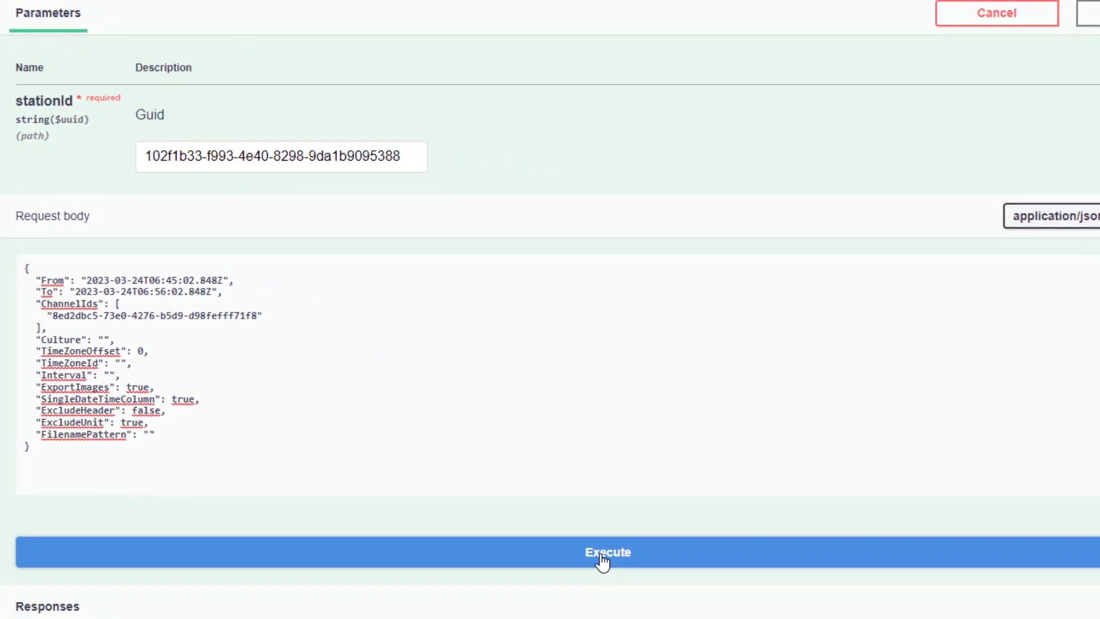
# Execute the CSV export request and look through the returned measurement values in the response body.
pyautogui.click(604, 559)
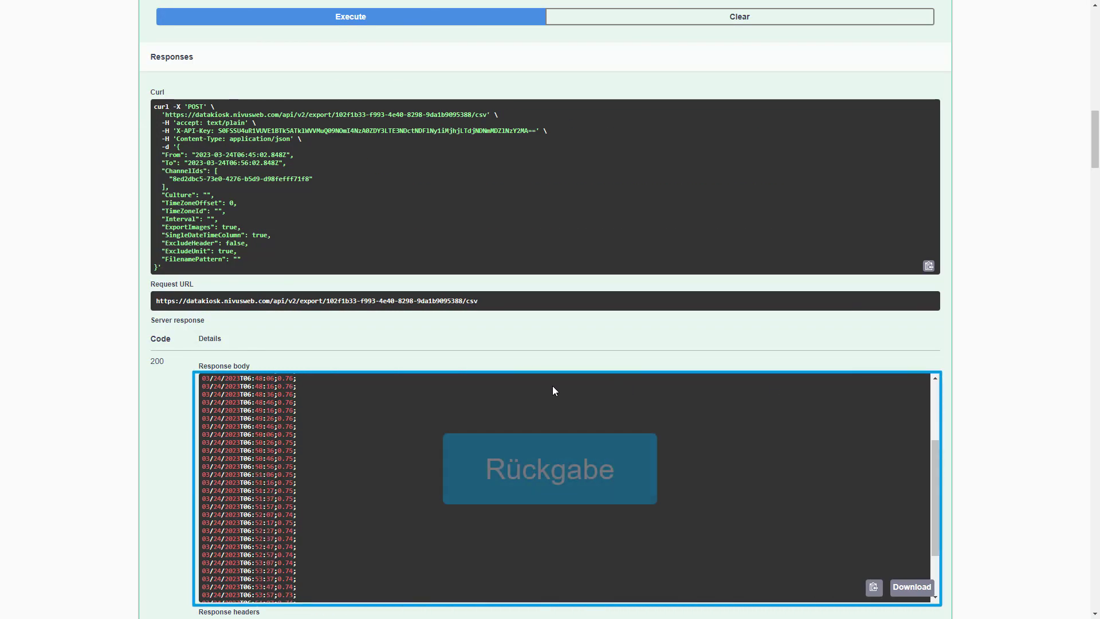
pyautogui.scroll(3, 553, 387)
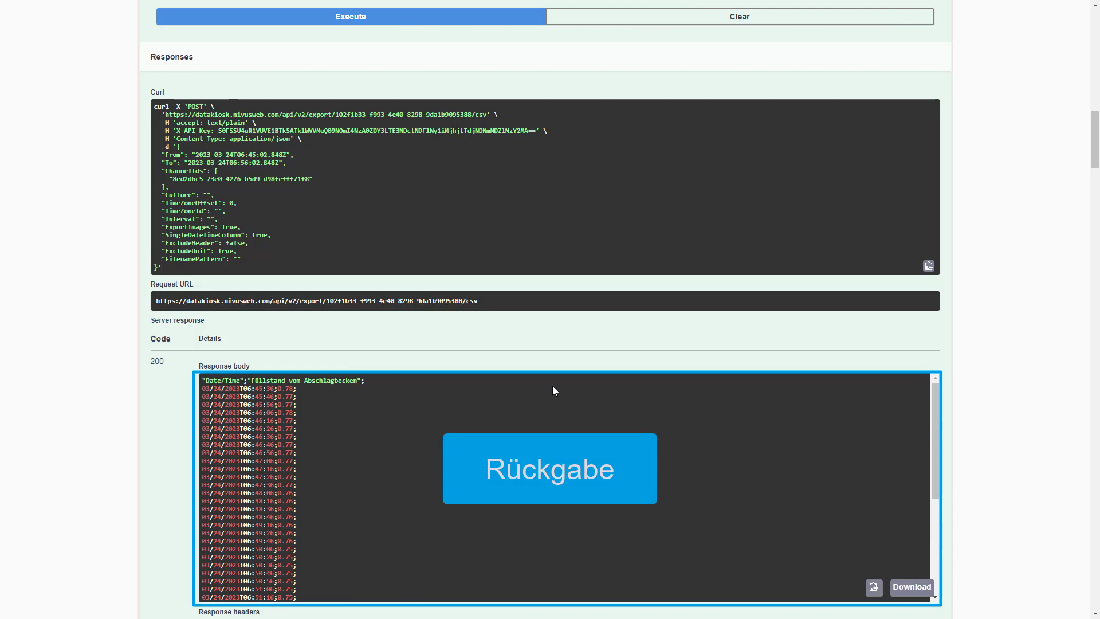
pyautogui.scroll(-3, 553, 390)
pyautogui.scroll(3, 552, 386)
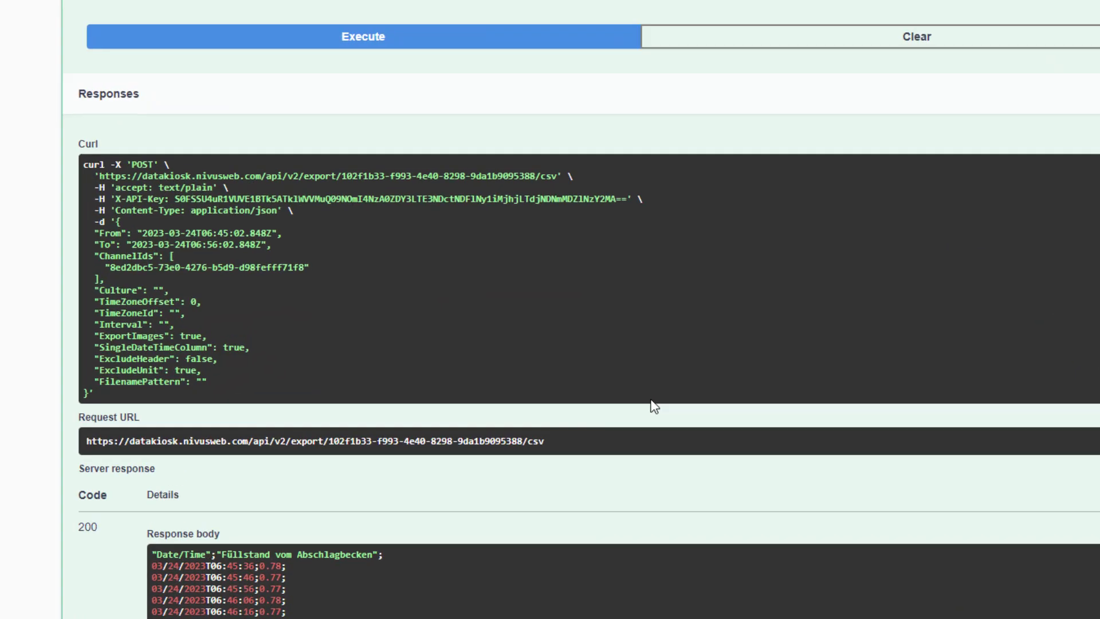